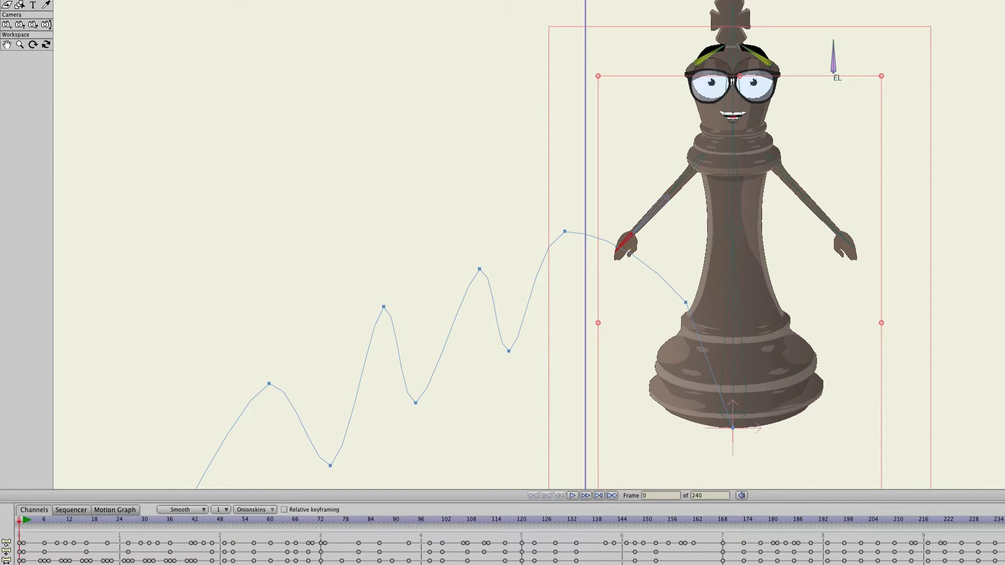
# Preview the king's animation at frame 128, then show the King 2 track in the Sequencer
pyautogui.moveTo(19, 523); pyautogui.dragTo(553, 519)
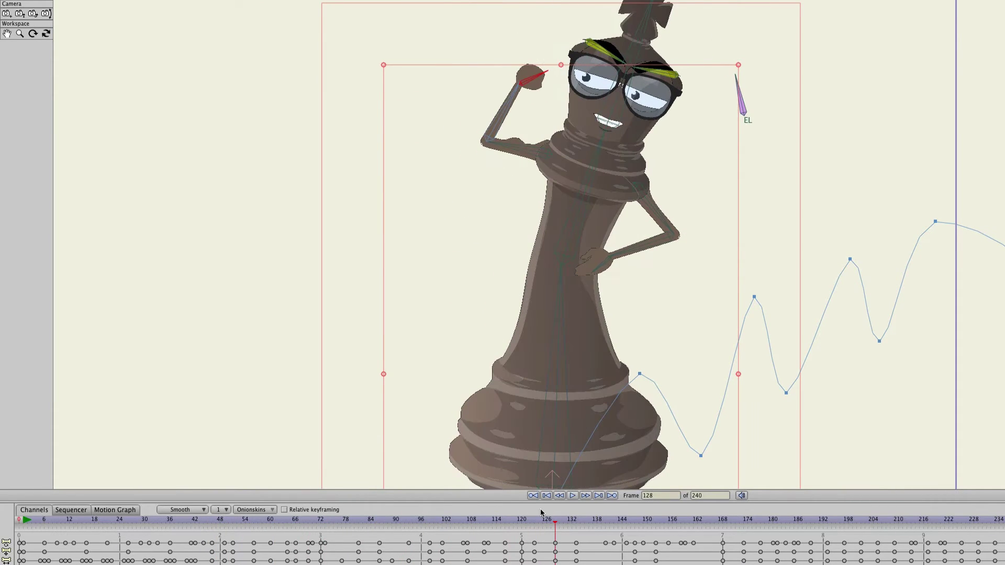
pyautogui.click(71, 510)
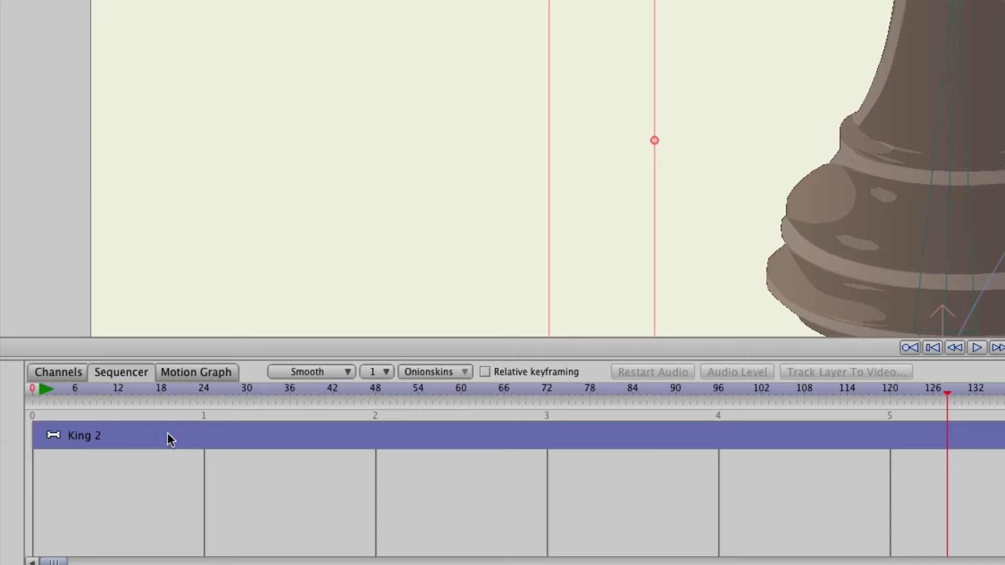
pyautogui.moveTo(184, 435)
pyautogui.mouseDown()
pyautogui.moveTo(13, 436)
pyautogui.moveTo(67, 437)
pyautogui.mouseUp()
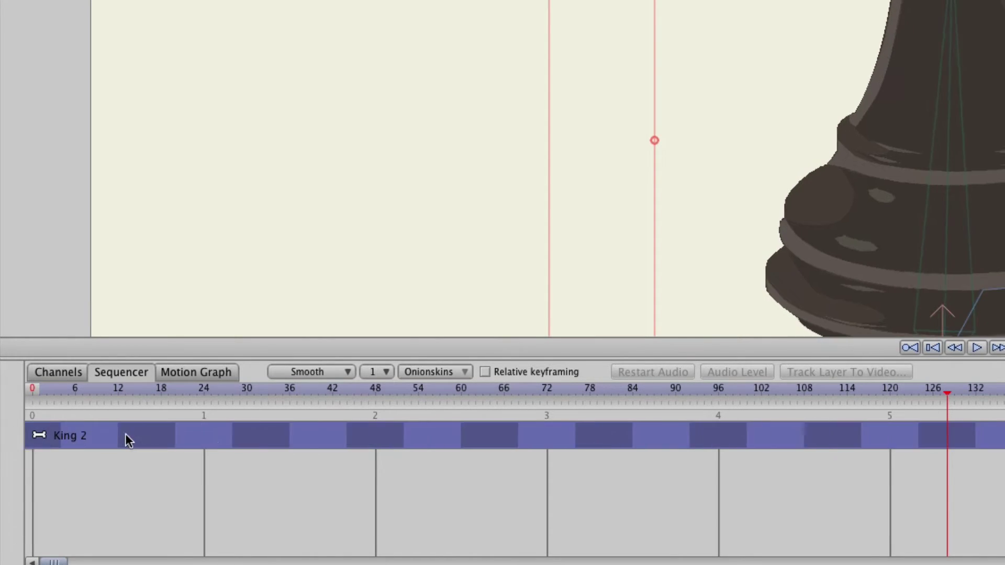
pyautogui.moveTo(116, 390); pyautogui.dragTo(70, 390)
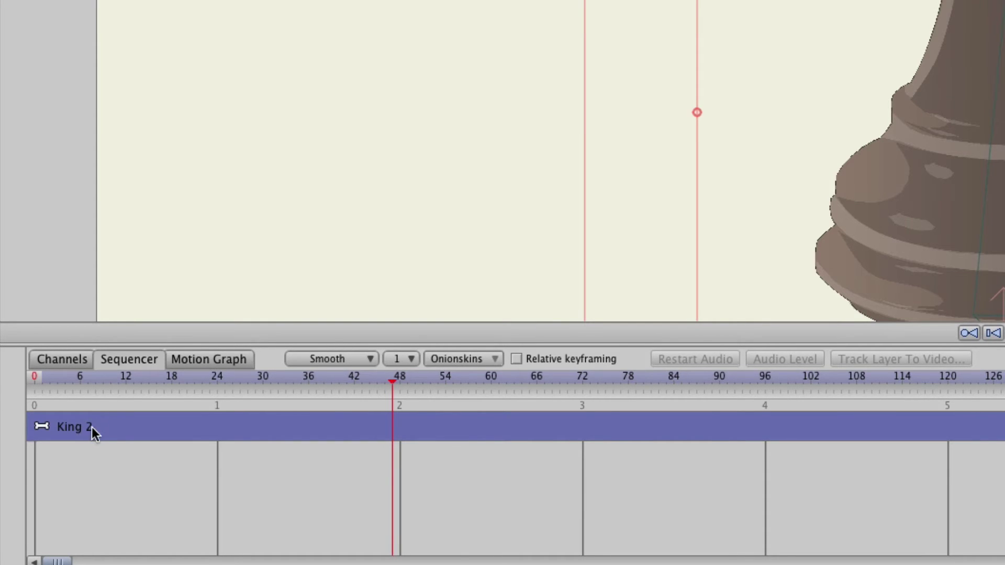
pyautogui.moveTo(93, 424); pyautogui.dragTo(533, 404)
pyautogui.hotkey('ctrl', 'z')
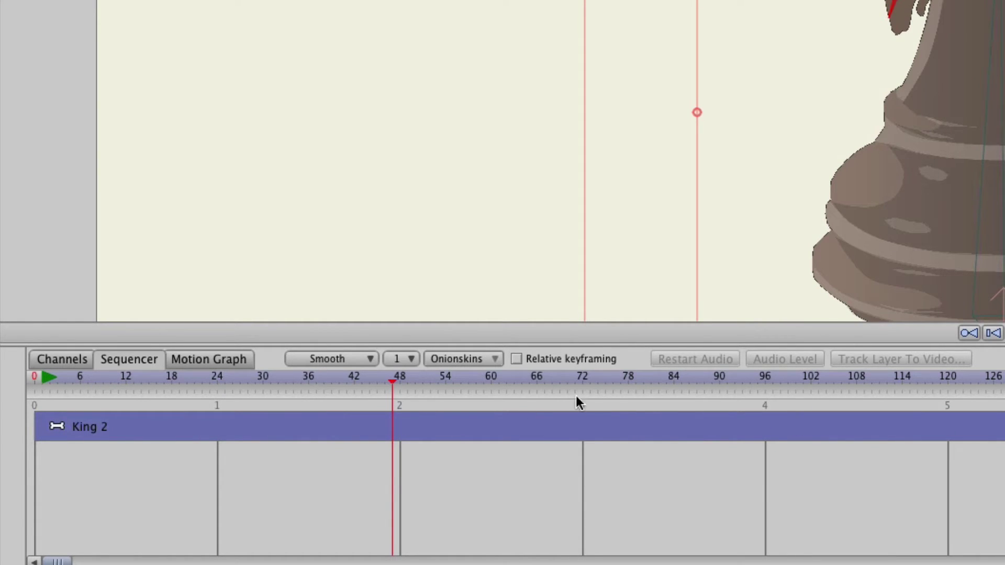
pyautogui.moveTo(877, 435); pyautogui.dragTo(183, 426)
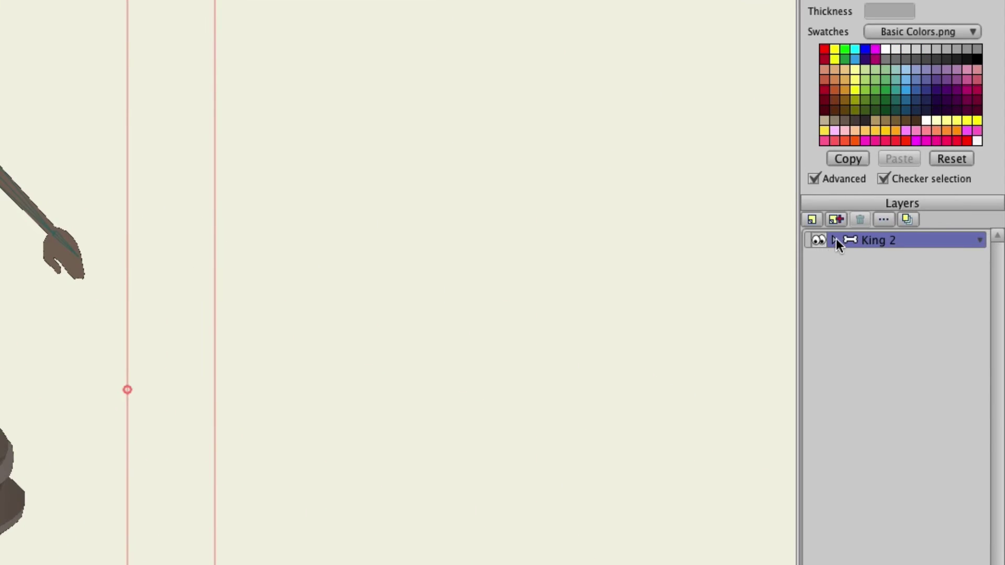
pyautogui.click(835, 240)
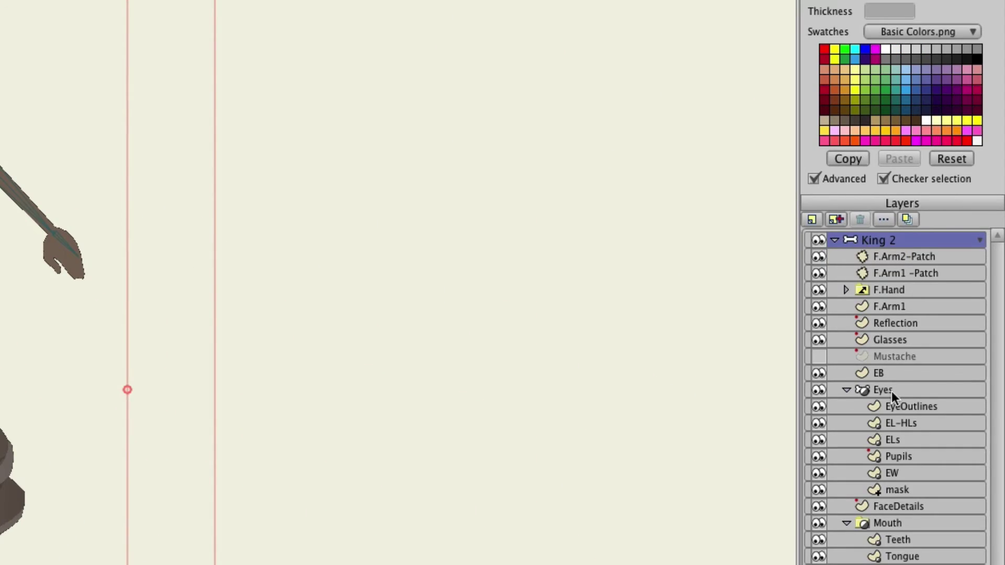
pyautogui.click(899, 422)
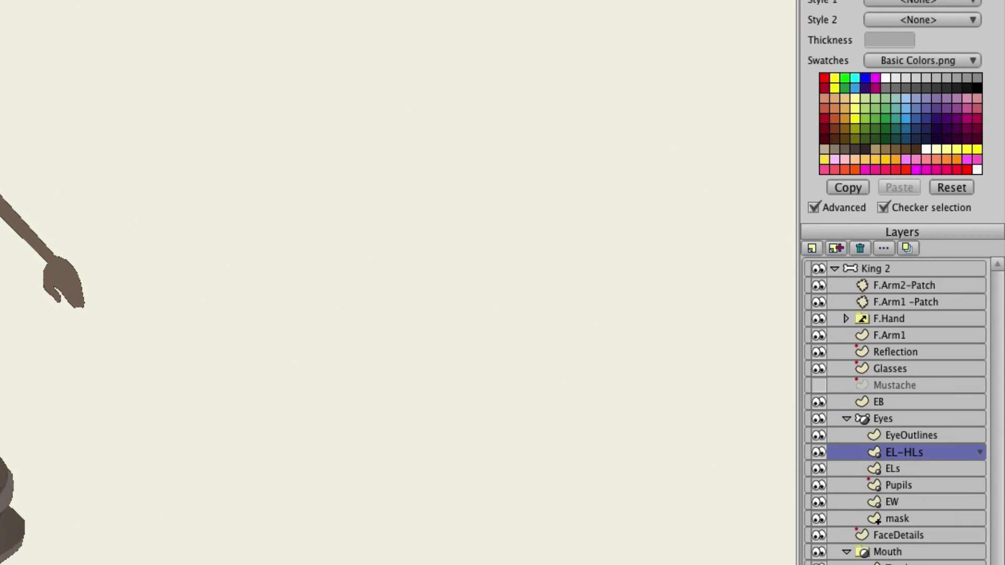
pyautogui.click(834, 268)
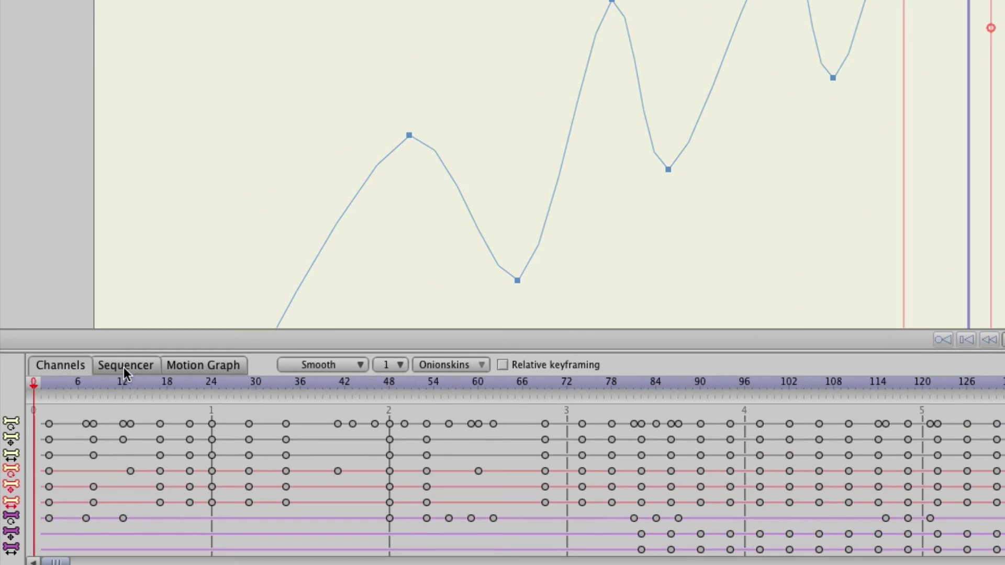
pyautogui.click(125, 367)
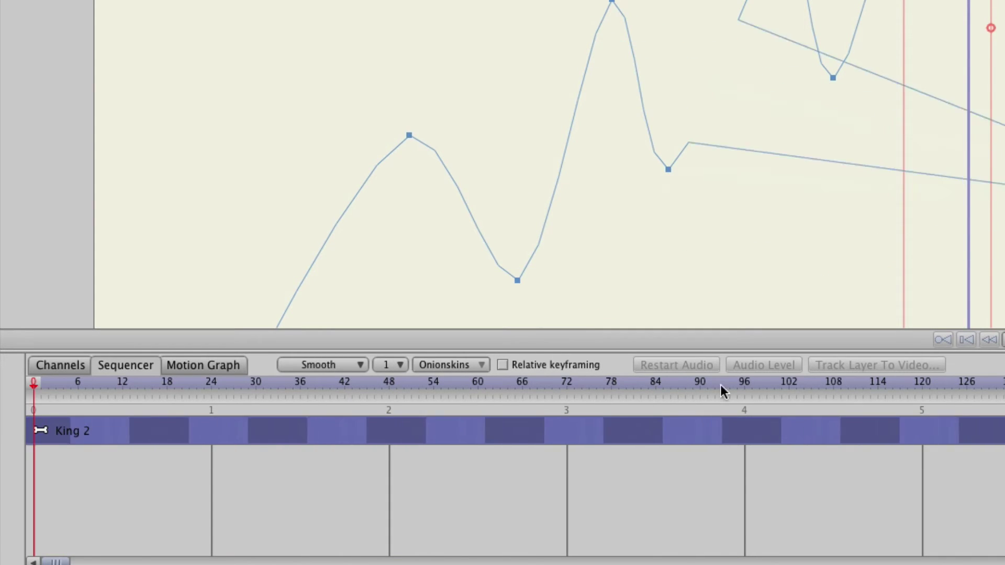
# Undo the track shift, then duplicate King 2 as a layer named 'King Offset'
pyautogui.hotkey('ctrl', 'z')
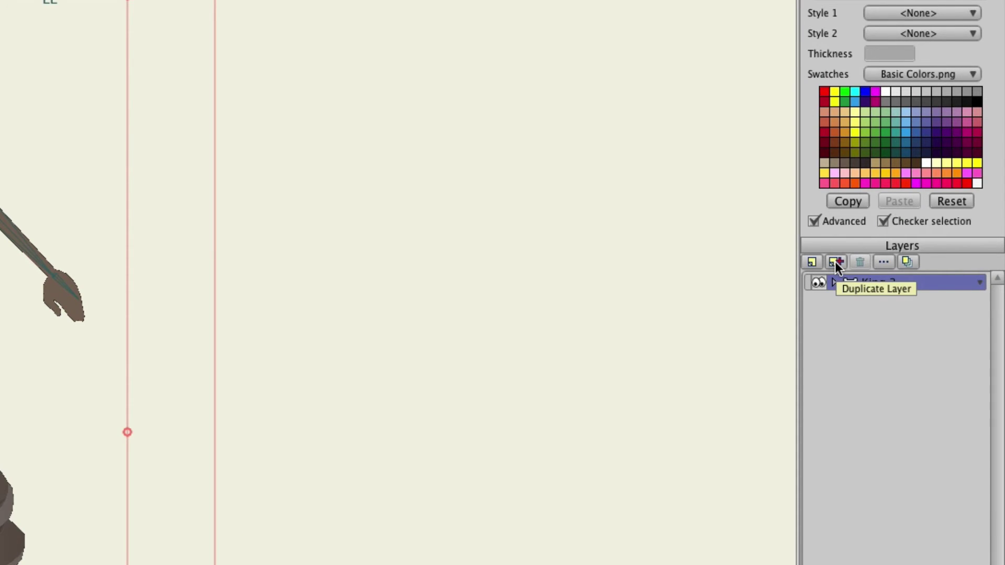
pyautogui.click(833, 261)
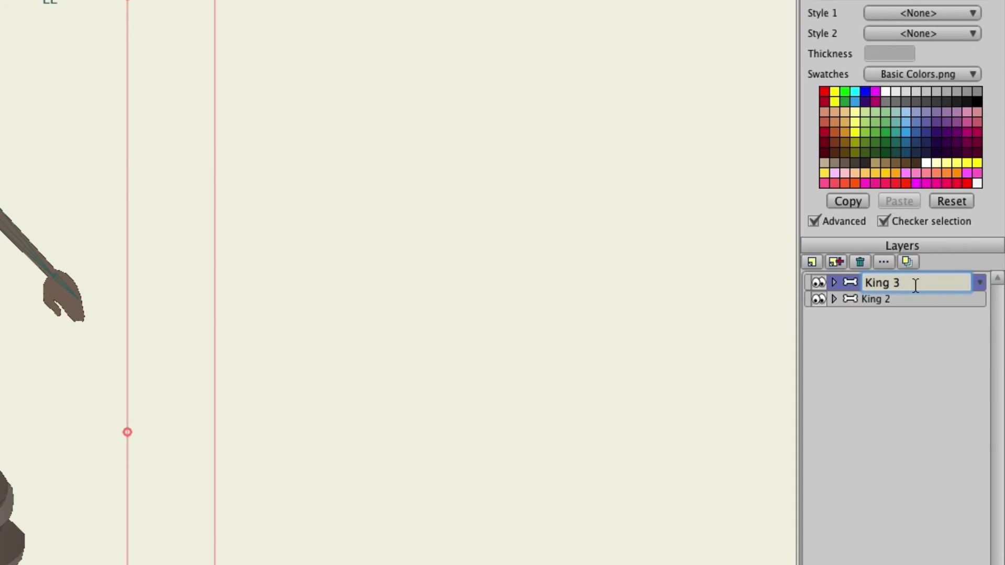
pyautogui.press('BackSpace')
pyautogui.write('Offset')
pyautogui.press('Return')
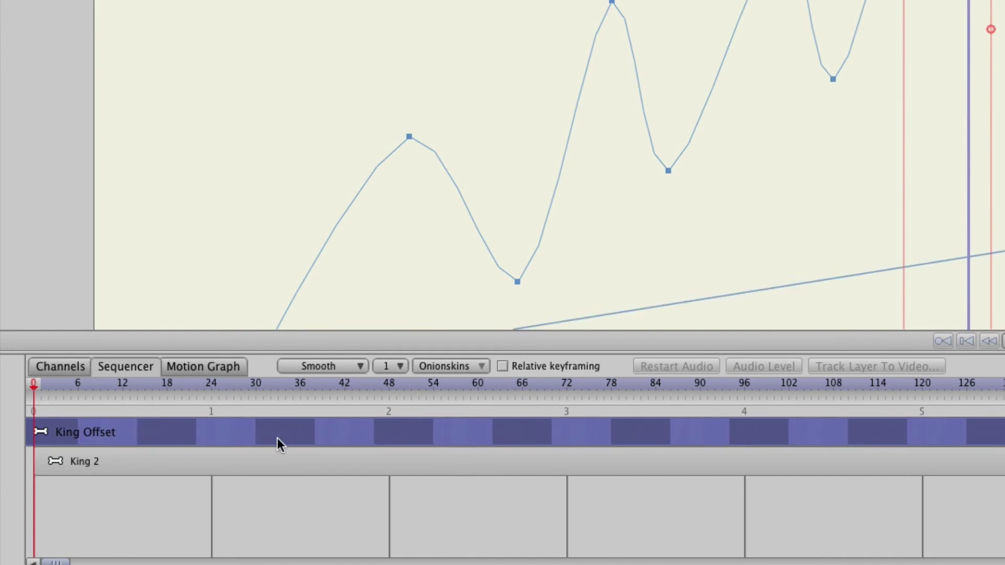
# Drag the King Offset track earlier so the two kings show different poses
pyautogui.moveTo(277, 437); pyautogui.dragTo(79, 436)
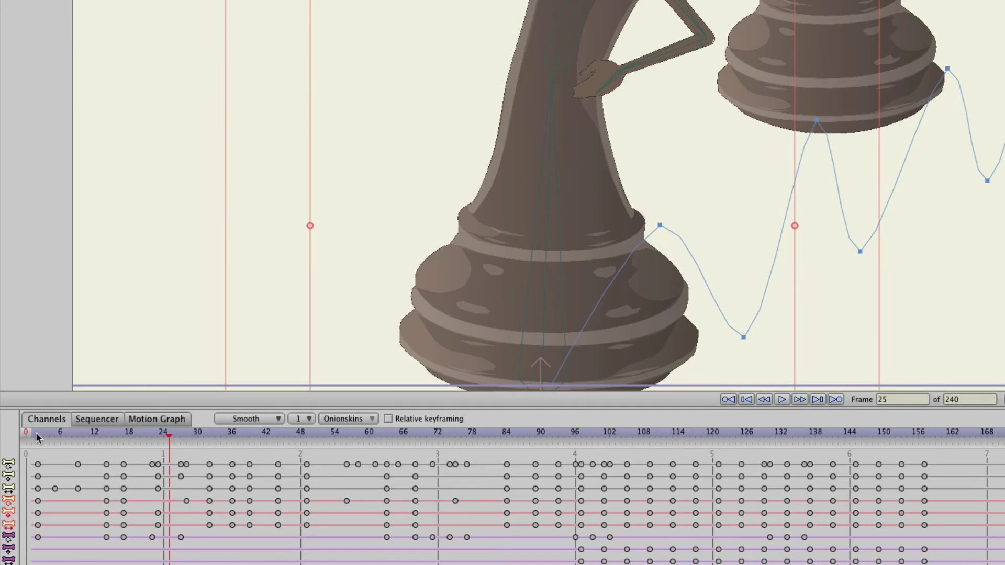
# Jump to frame 0 and make King 2 the active layer to check its arms-out pose
pyautogui.click(25, 432)
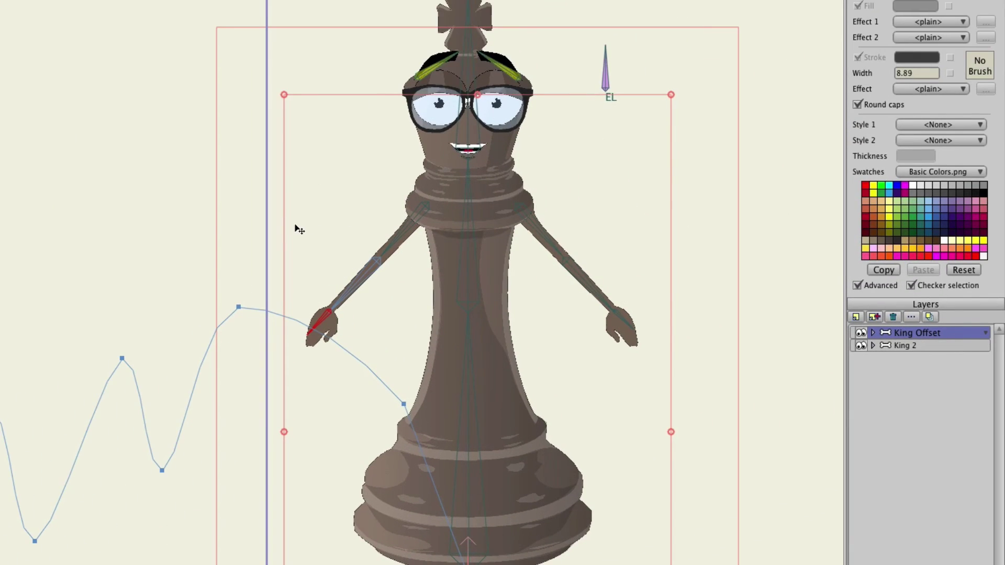
pyautogui.click(918, 346)
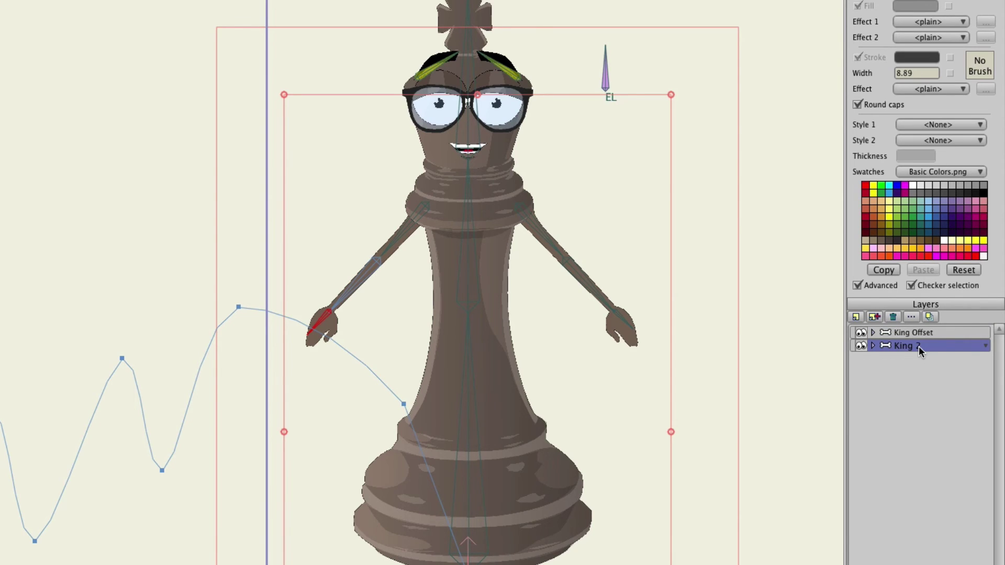